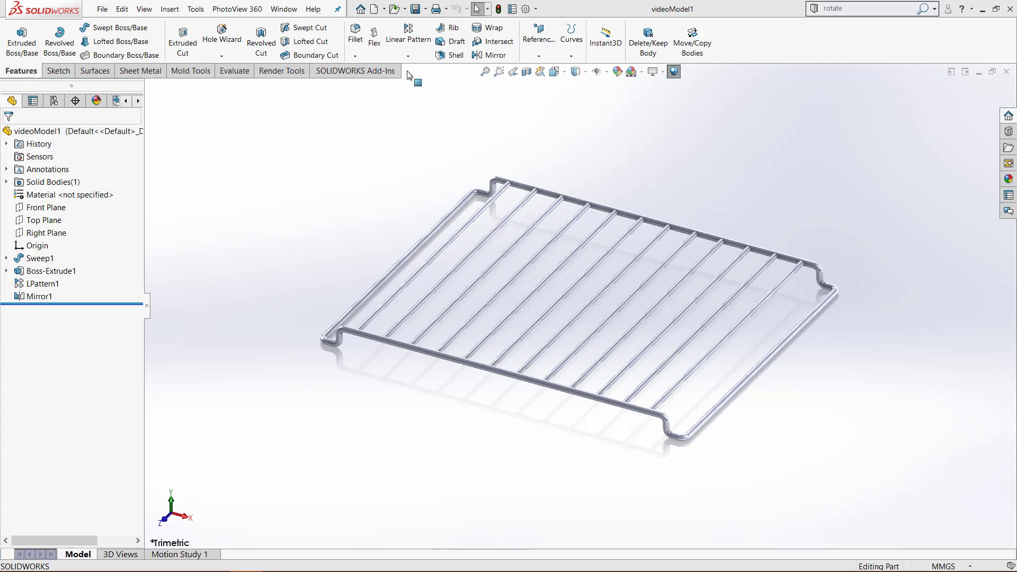
Step: Make a drawing from the oven rack part on an A (ANSI) Landscape sheet
left_click(375, 9)
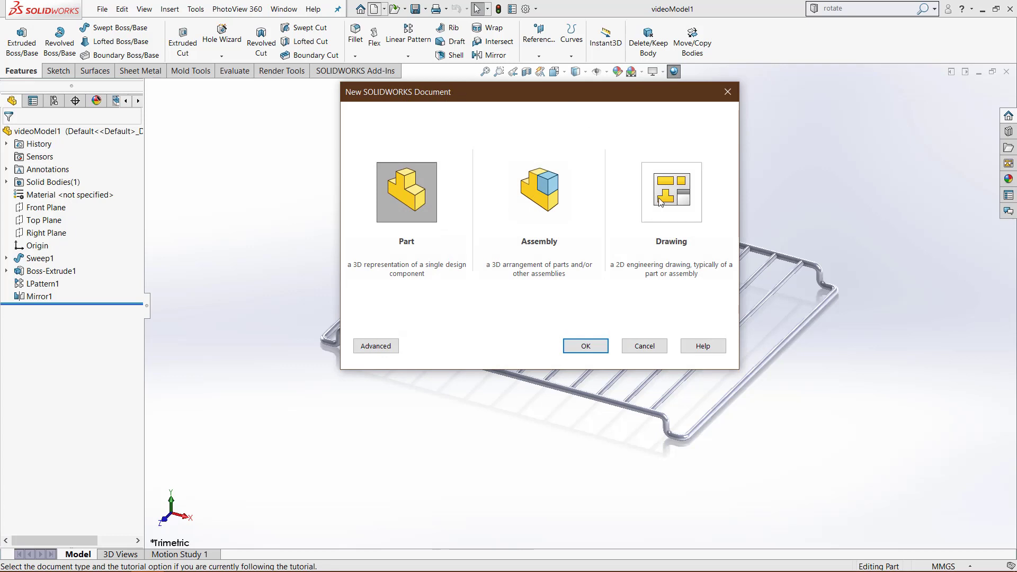
left_click(643, 345)
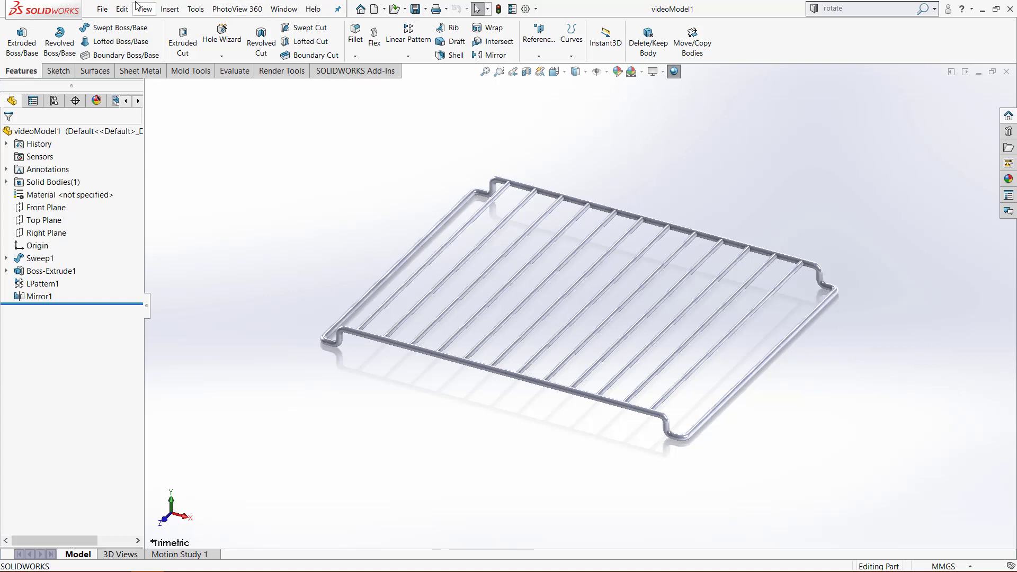
left_click(102, 9)
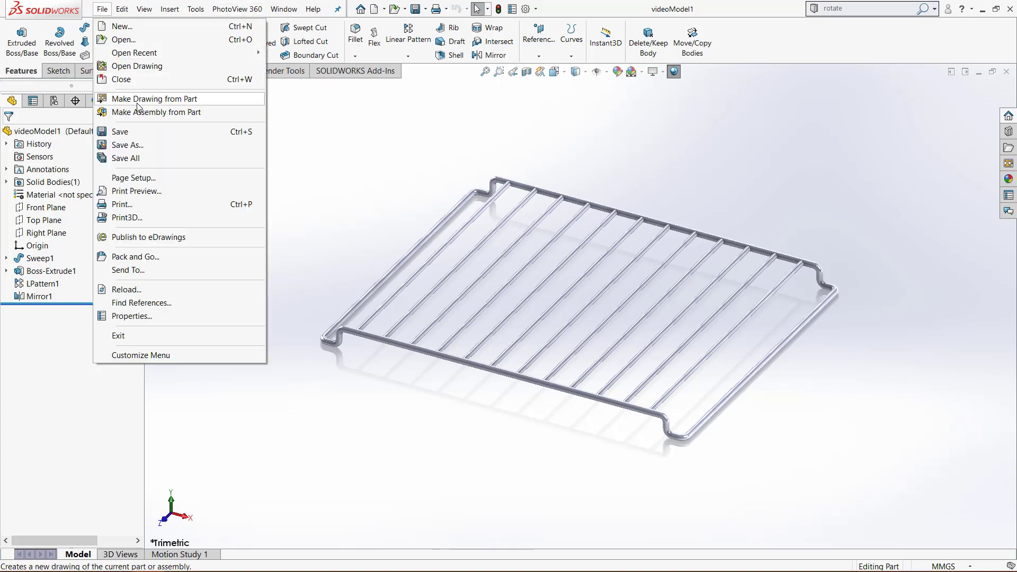
left_click(137, 103)
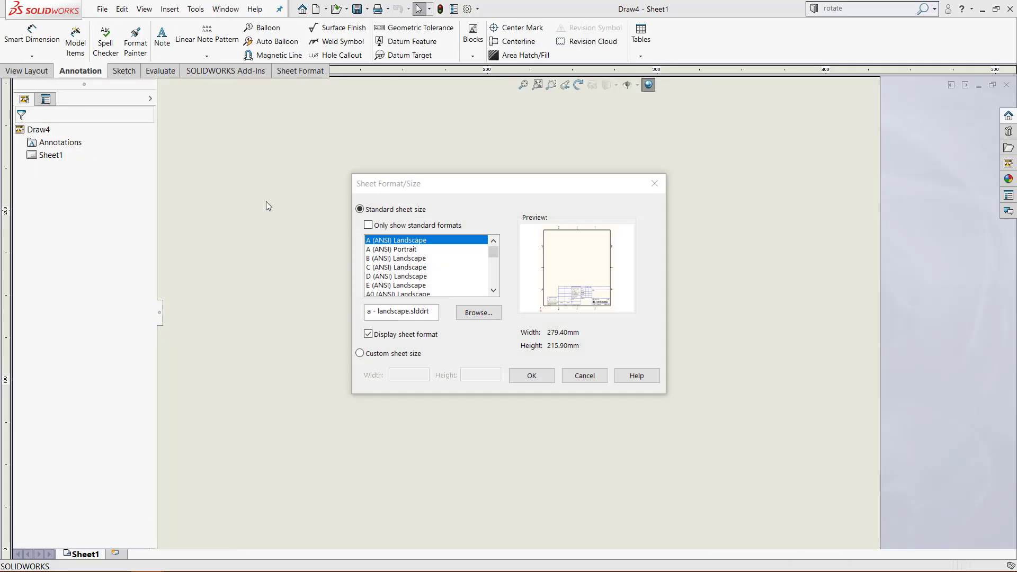
double_click(408, 241)
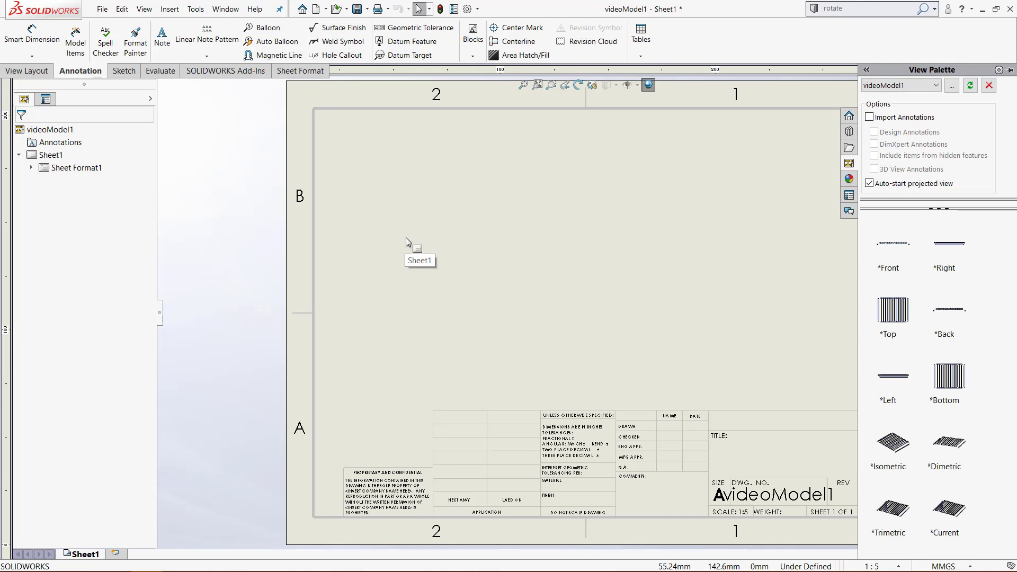
scroll(476, 243, "up", 2)
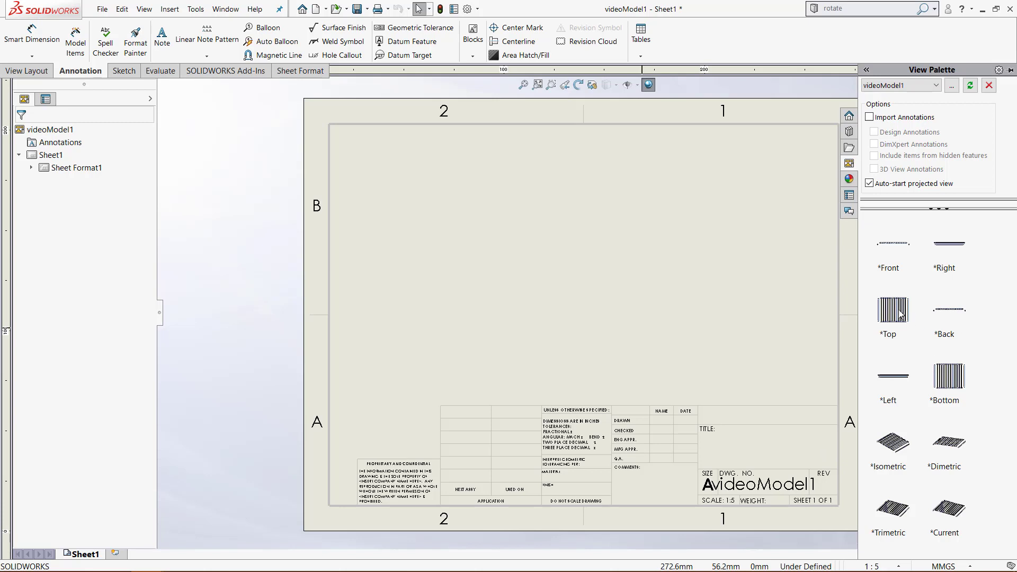
Step: Place the rack's top view on the sheet with a projected side view to its right
left_click_drag(899, 313, 416, 345)
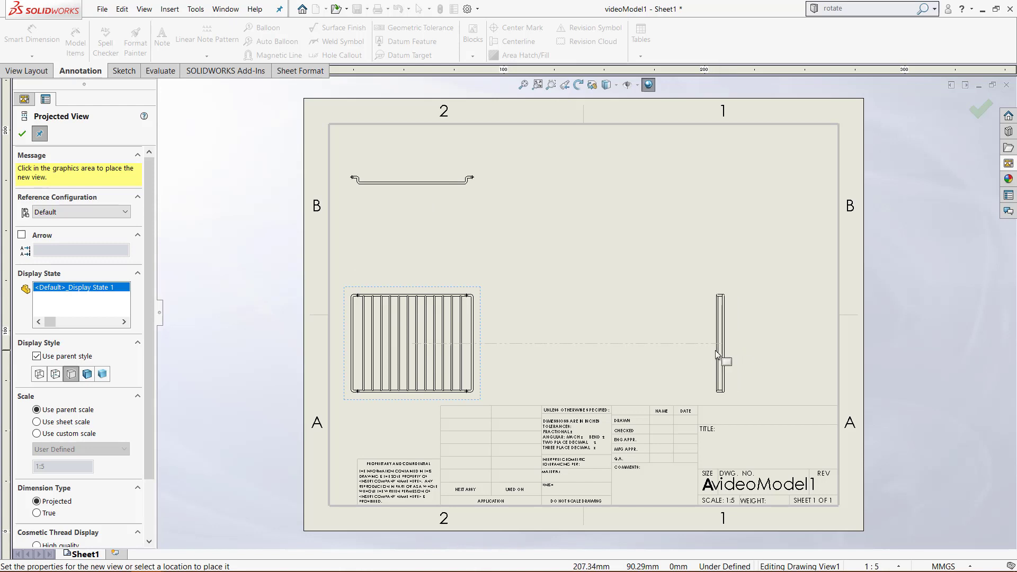
left_click(711, 354)
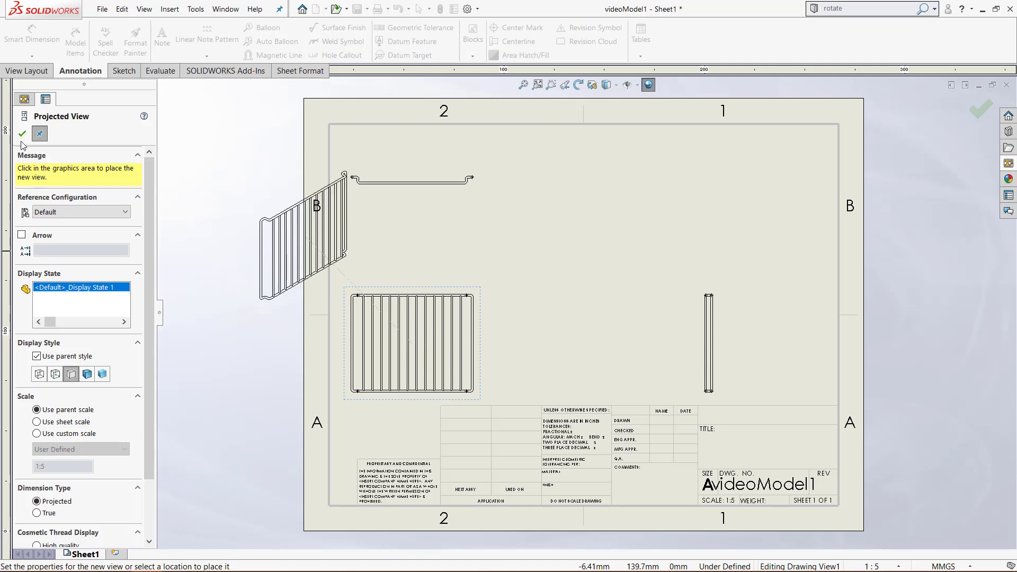
key("Escape")
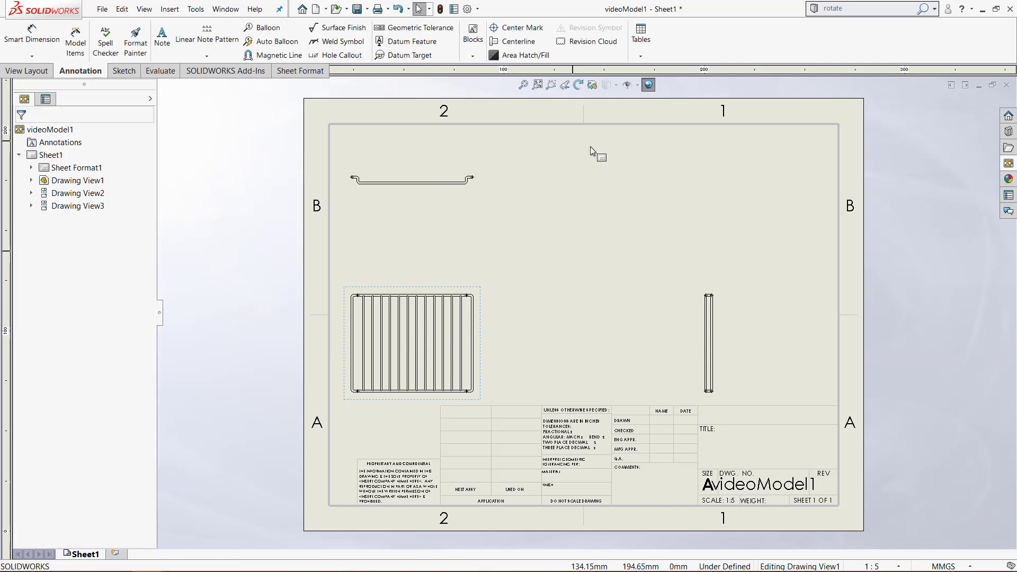
Step: Add an isometric view at the sheet's upper right and realign the side and main views
left_click(1008, 163)
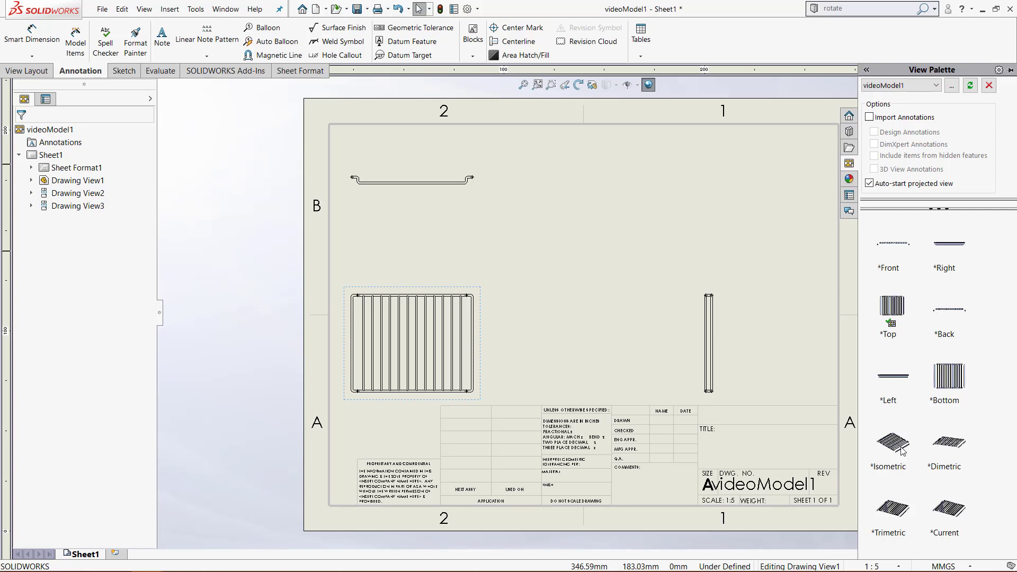
left_click_drag(902, 450, 747, 223)
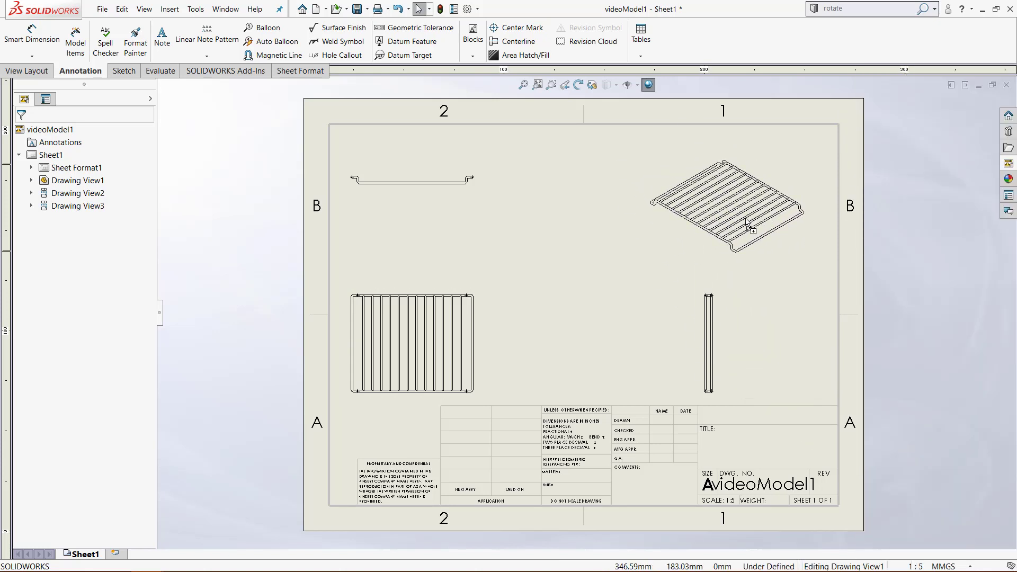
mouse_move(726, 324)
left_mouse_down()
mouse_move(772, 329)
mouse_move(749, 324)
left_mouse_up()
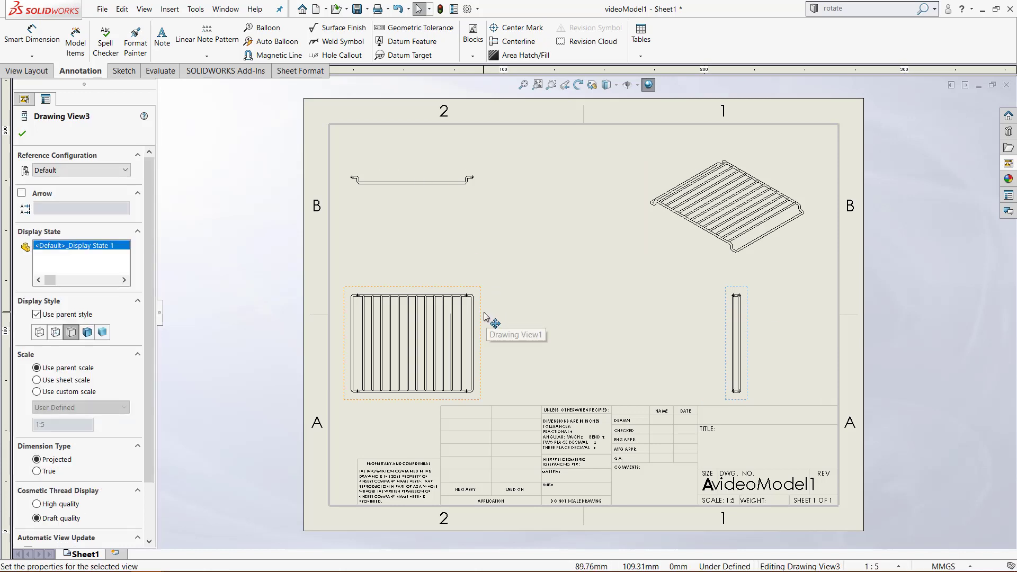
mouse_move(483, 316)
left_mouse_down()
mouse_move(517, 318)
mouse_move(522, 306)
left_mouse_up()
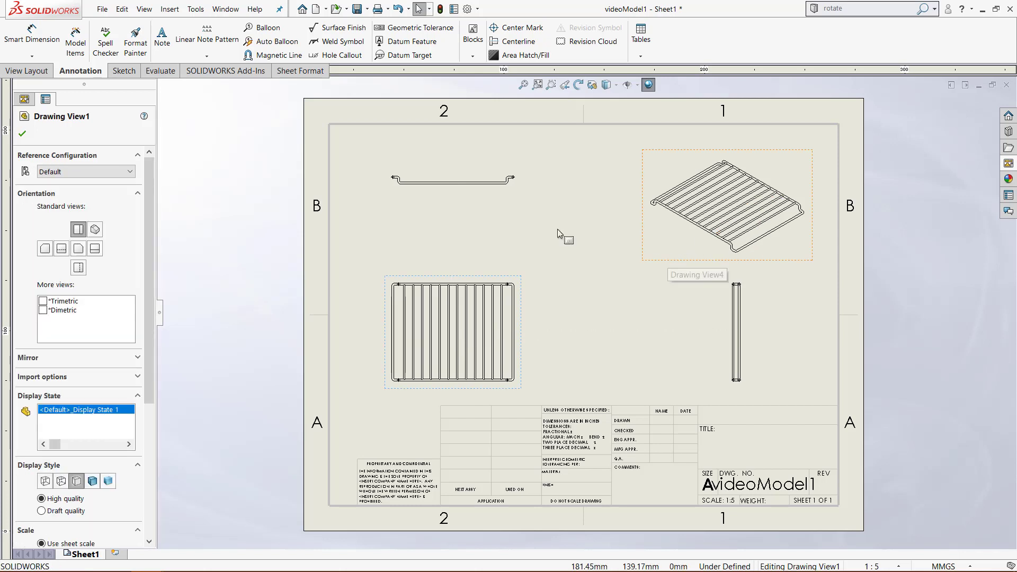
left_click(22, 133)
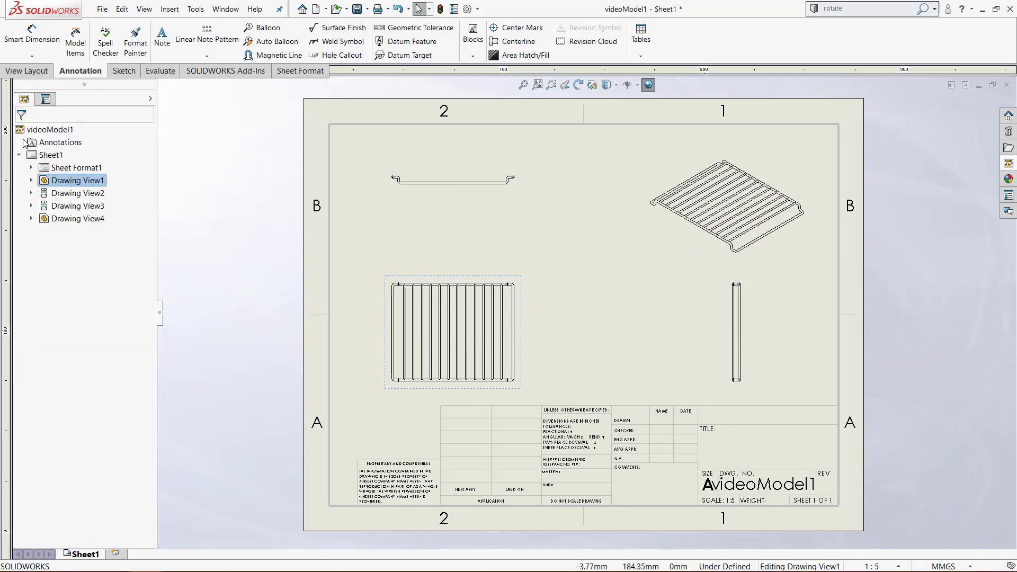
left_click(702, 240)
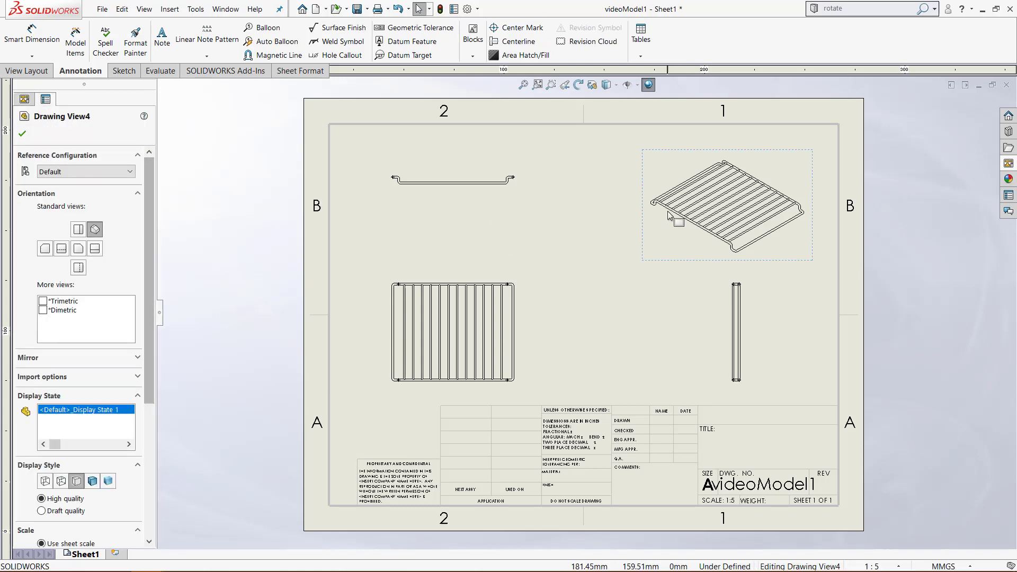
left_click(108, 485)
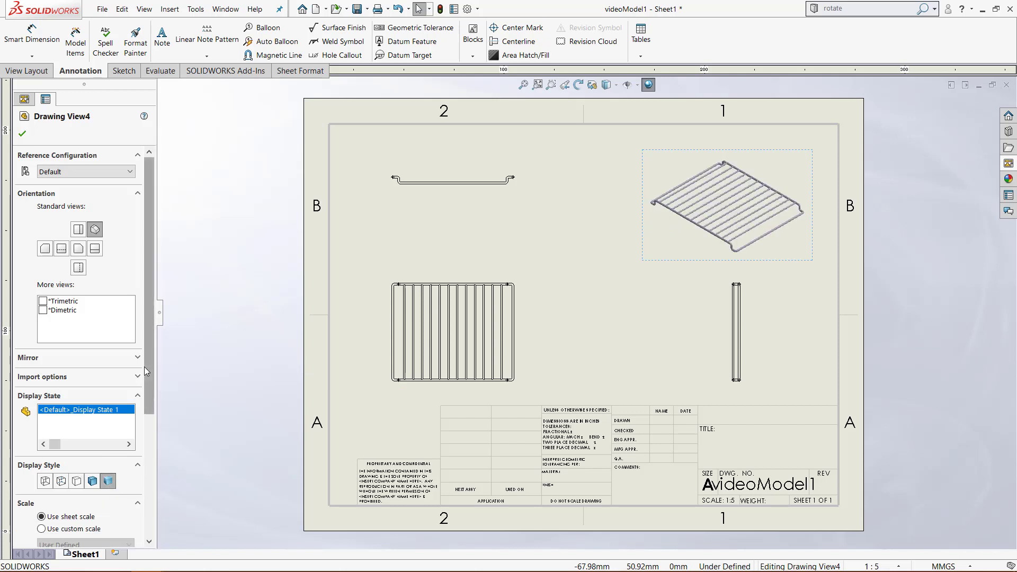
left_click(21, 133)
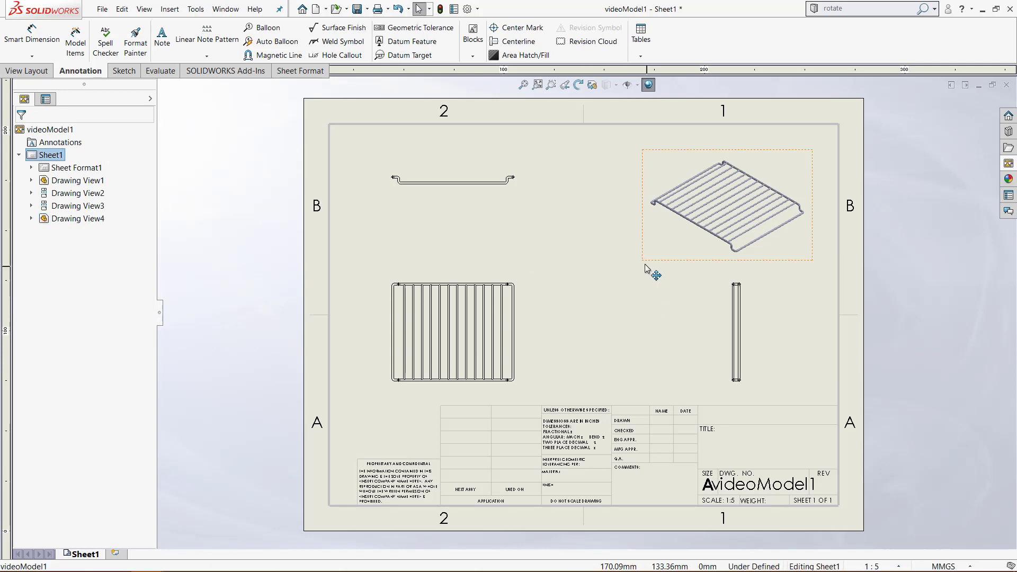
scroll(669, 253, "down", 5)
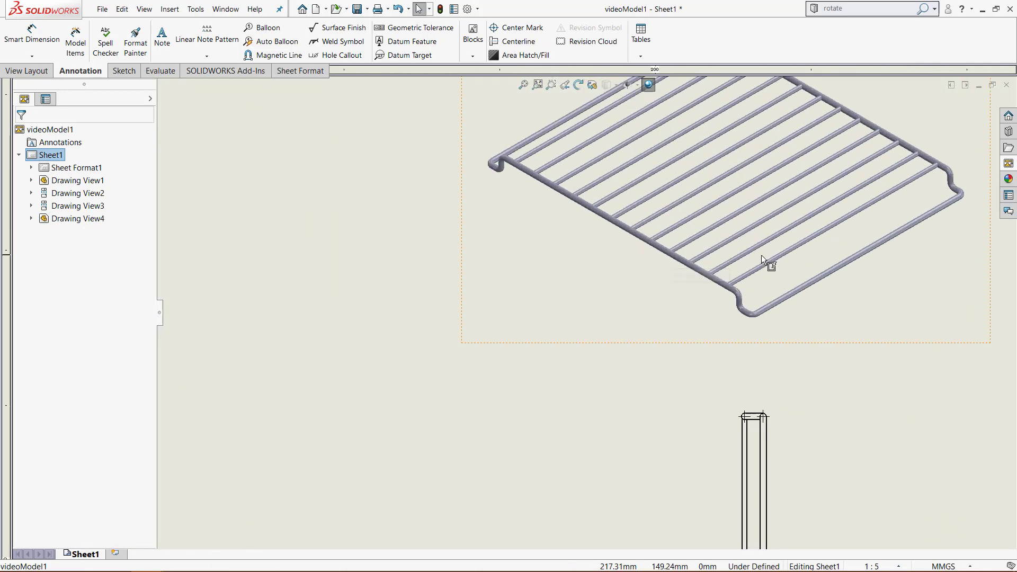
key("f")
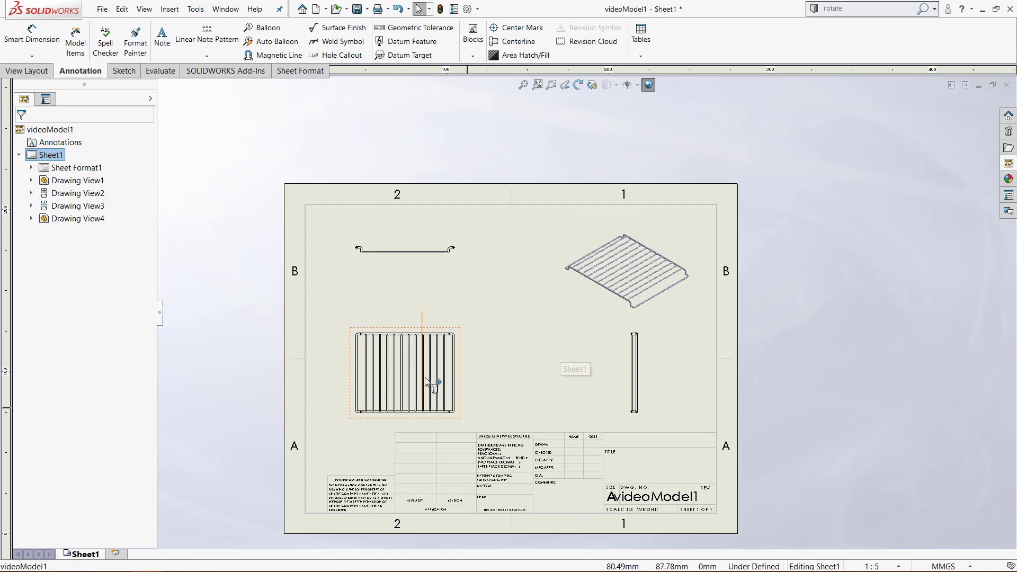
scroll(504, 363, "down", 5)
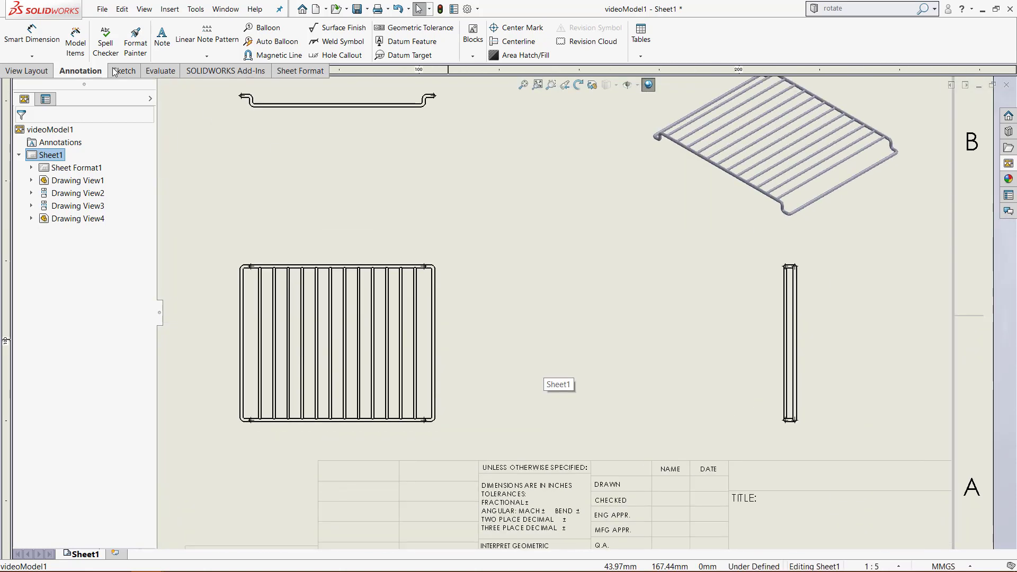
Step: Dimension the top view's bent-end height as 20.00, with text aligned and moved below the arrows
left_click(39, 37)
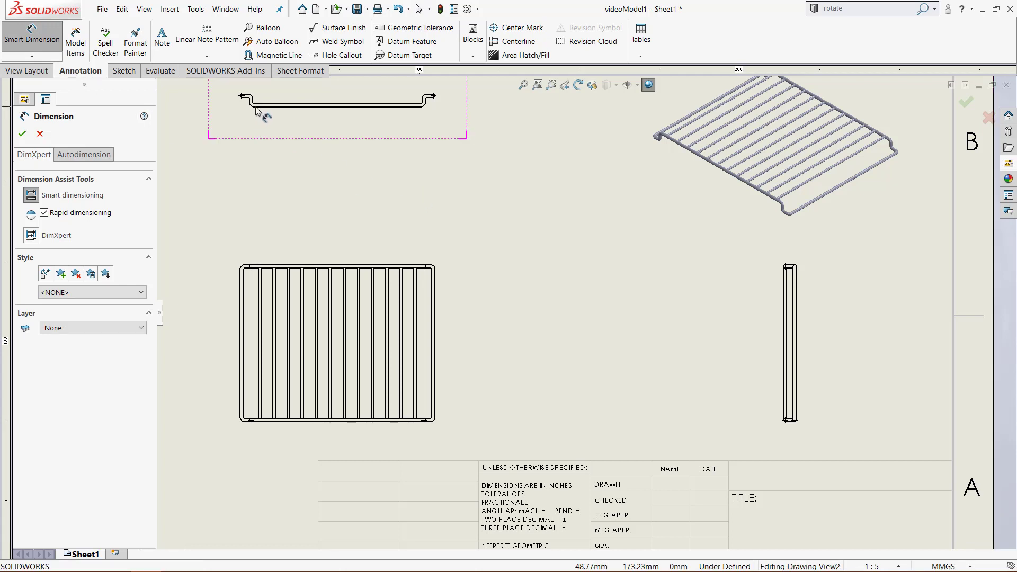
scroll(268, 112, "down", 3)
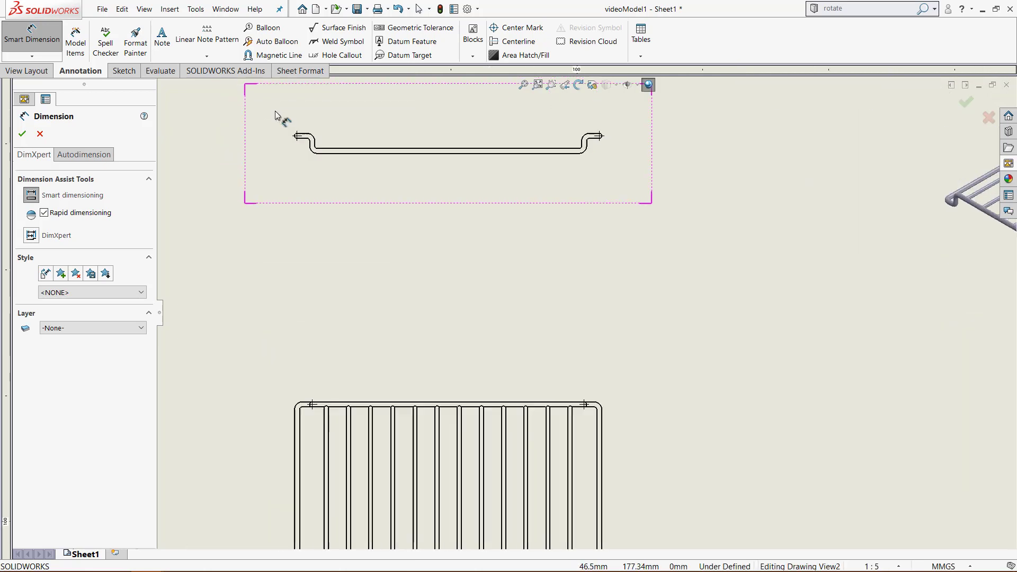
scroll(437, 219, "down", 2)
left_click(444, 195)
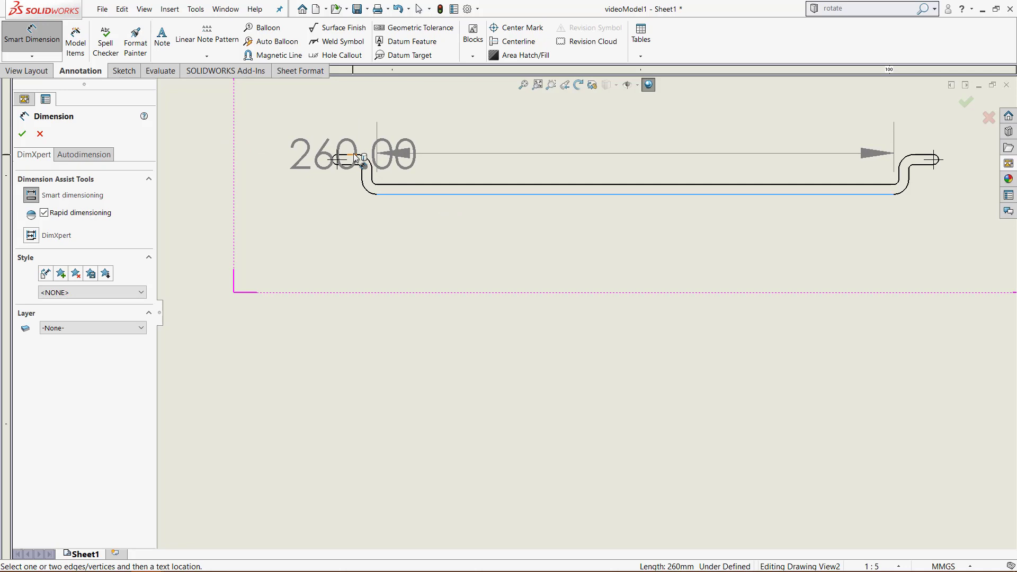
left_click(329, 158)
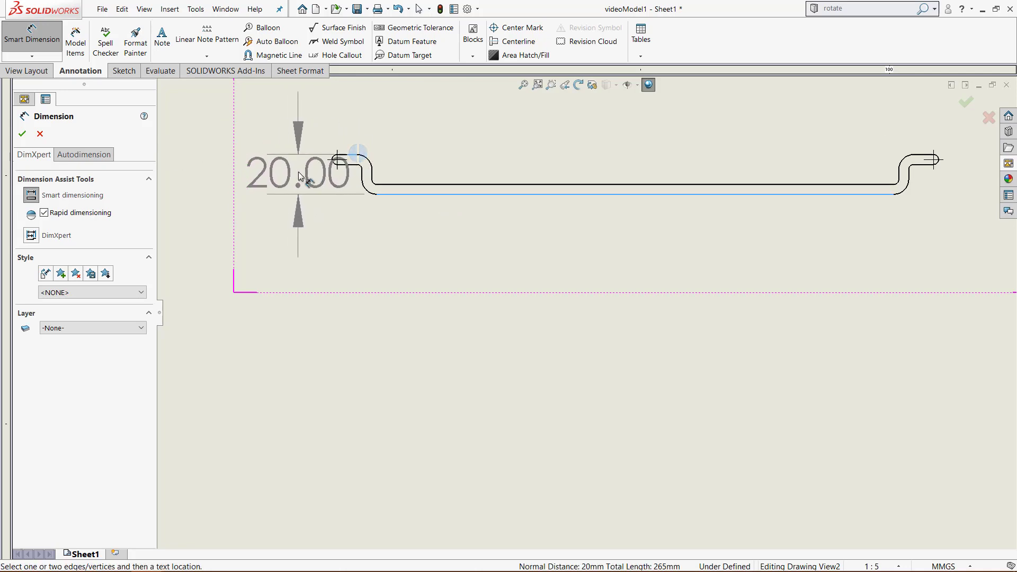
left_click(302, 175)
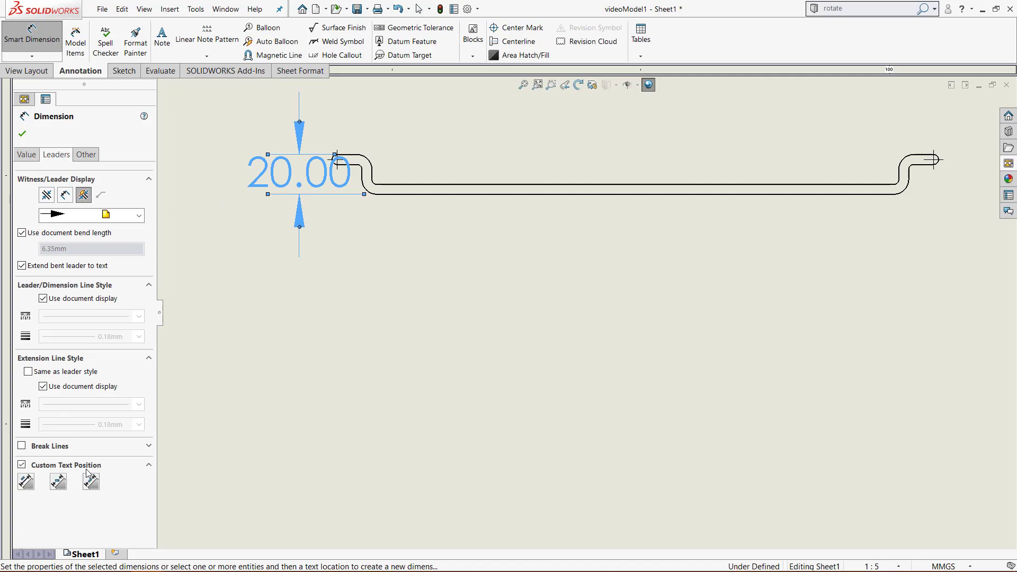
left_click(89, 480)
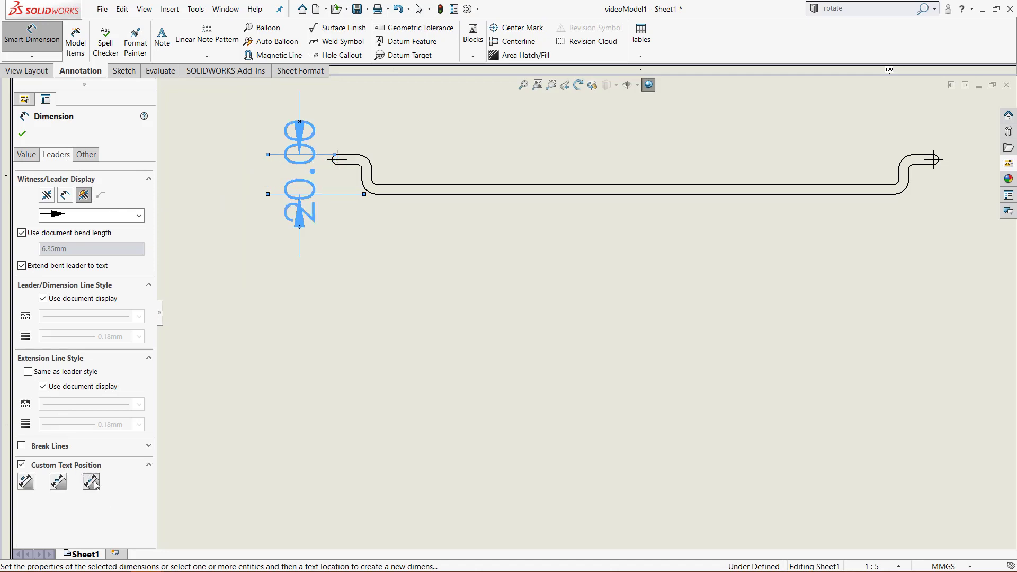
left_click(22, 133)
key("z")
mouse_move(383, 240)
left_mouse_down()
mouse_move(361, 295)
mouse_move(367, 311)
left_mouse_up()
Step: Add a 245.00 depth dimension left of the front view, with custom text aligned to its line
key("z")
key("z")
key("z")
key("z")
key("z")
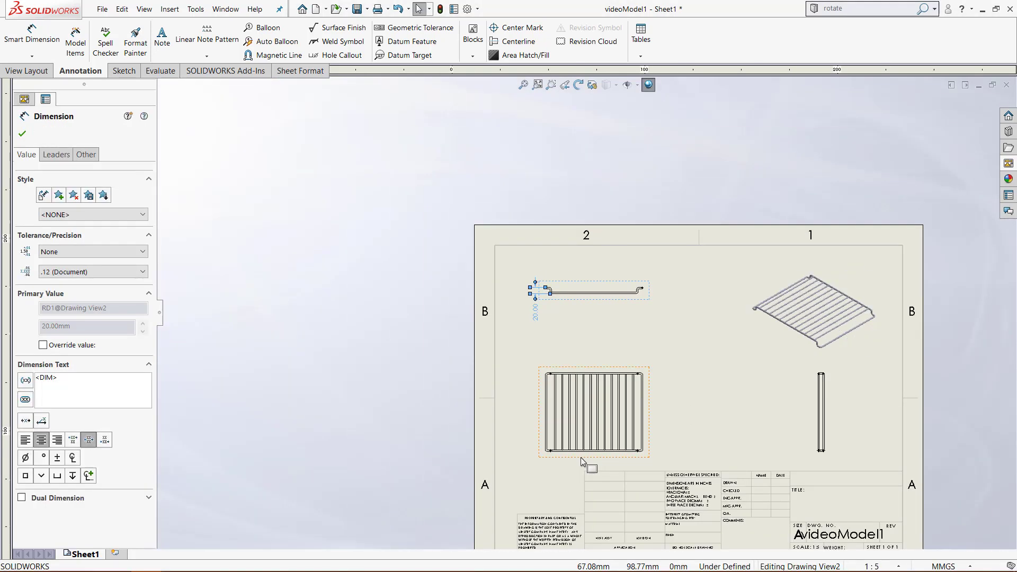
left_click(32, 34)
scroll(574, 439, "down", 5)
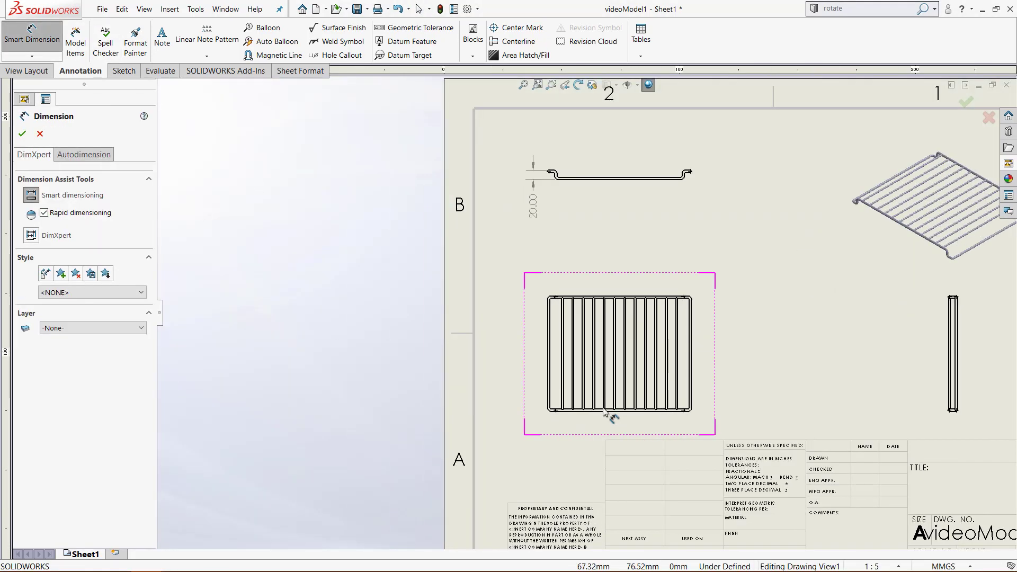
scroll(568, 393, "down", 2)
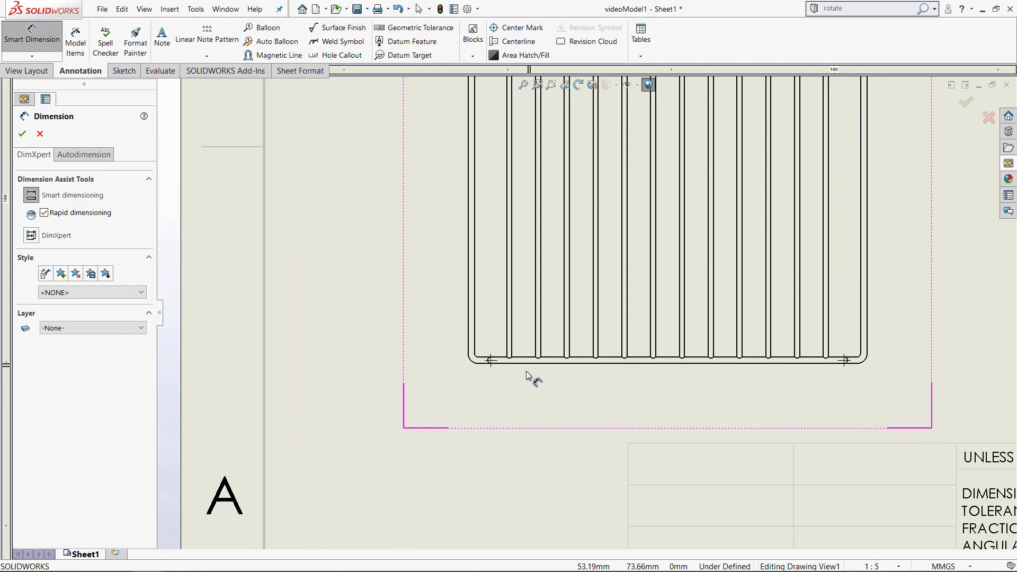
left_click(533, 364)
scroll(562, 297, "up", 3)
left_click(560, 158)
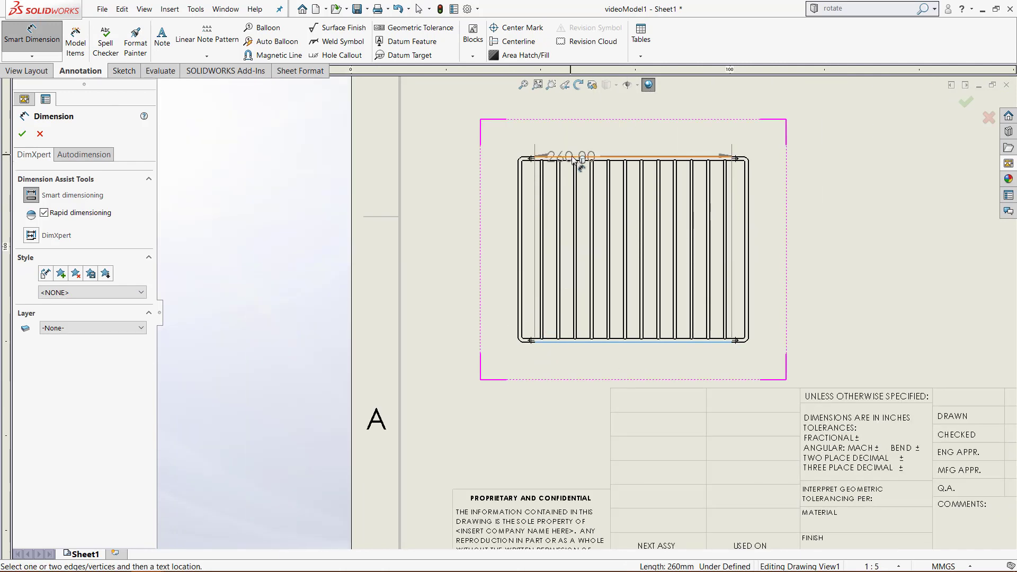
left_click(500, 235)
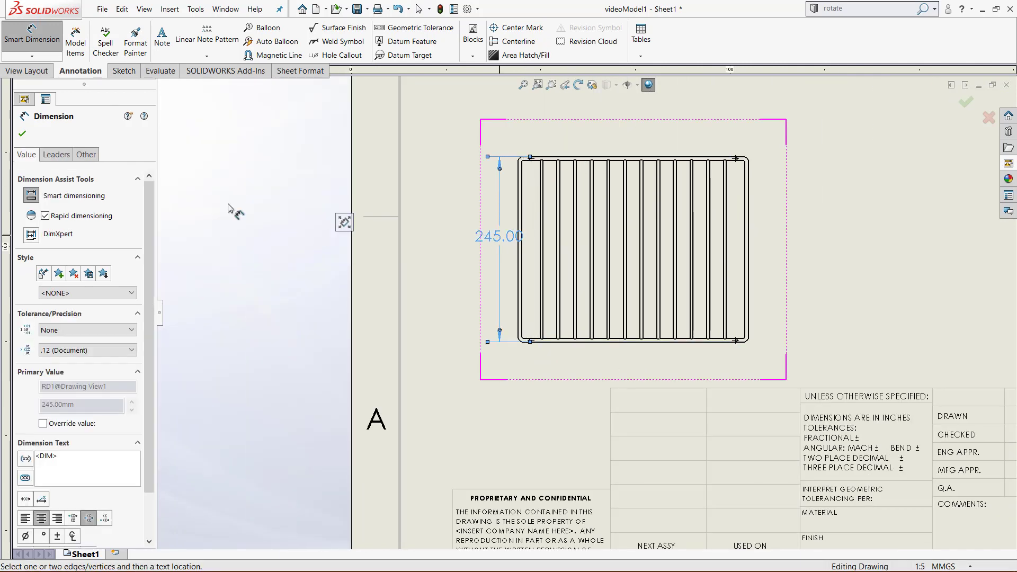
left_click(55, 154)
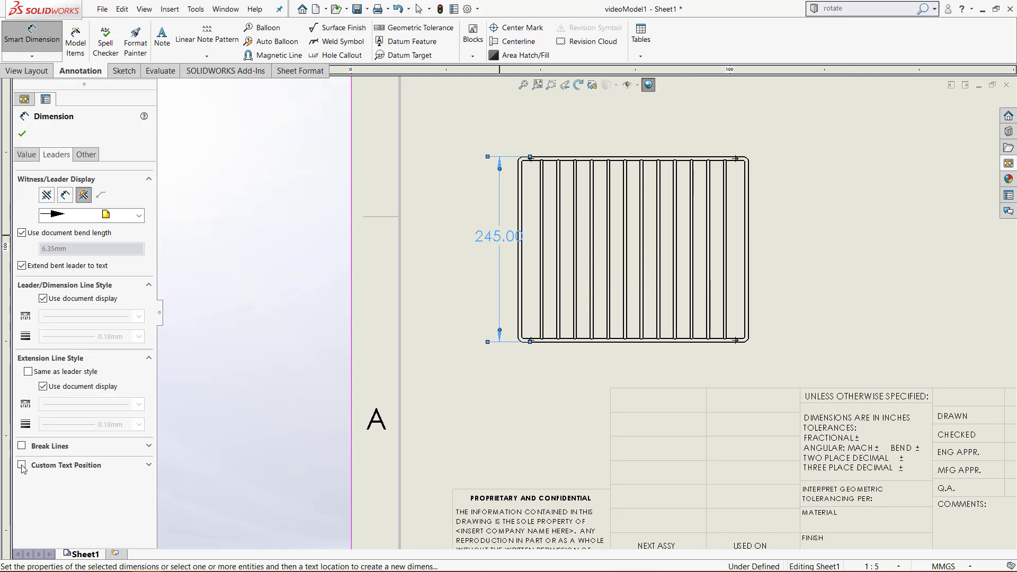
left_click(21, 465)
left_click(90, 482)
left_click(21, 134)
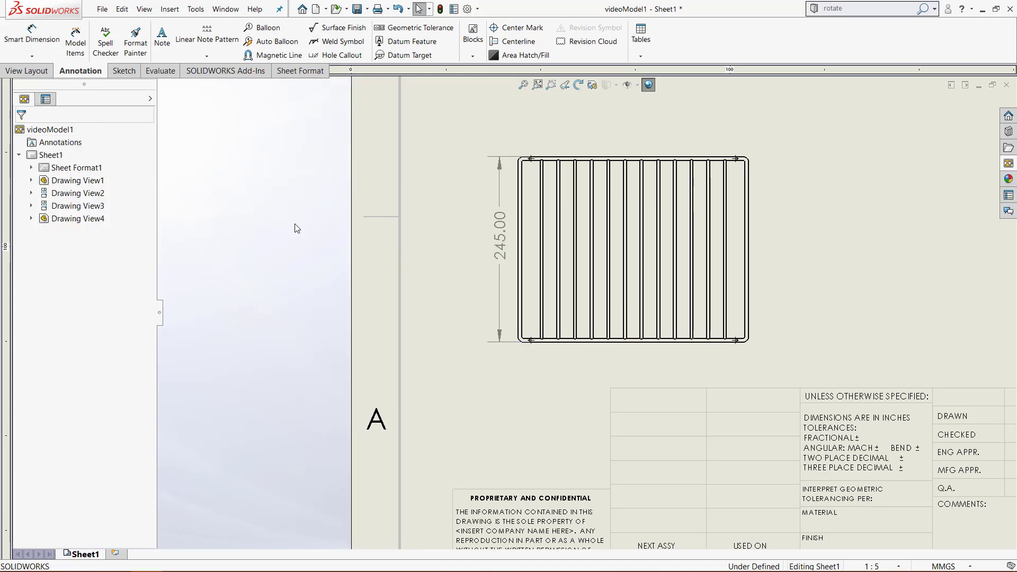
Step: Bring up Save As for videoModel1, keeping the Drawing (*.drw;*.slddrw) file type
key("f")
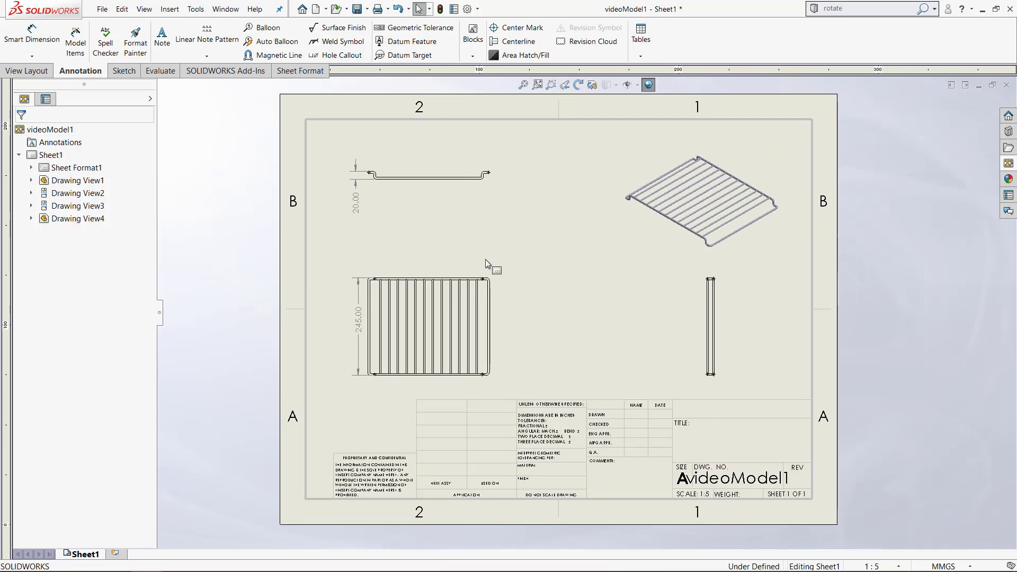
scroll(485, 258, "down", 1)
left_click(103, 9)
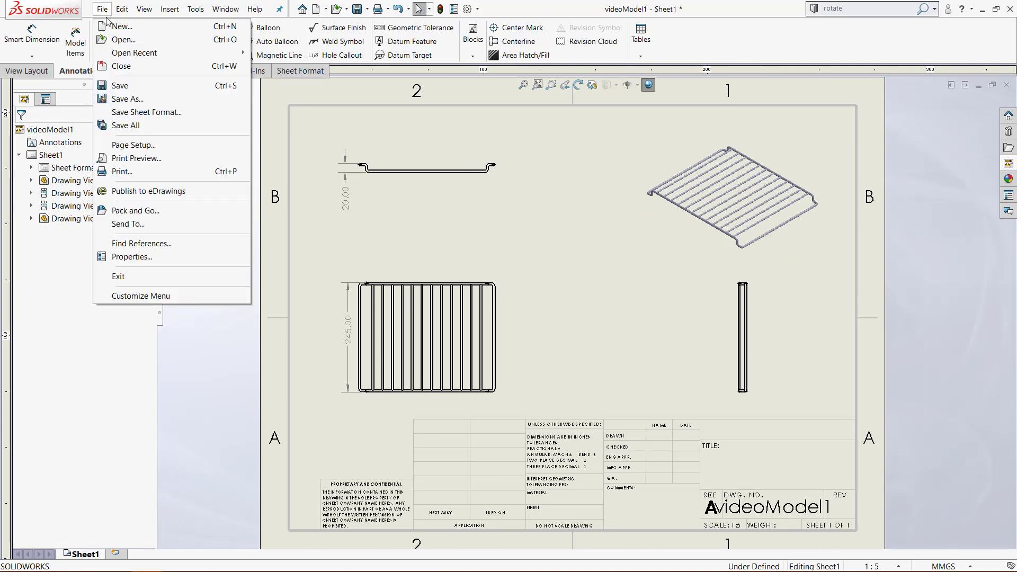
left_click(127, 99)
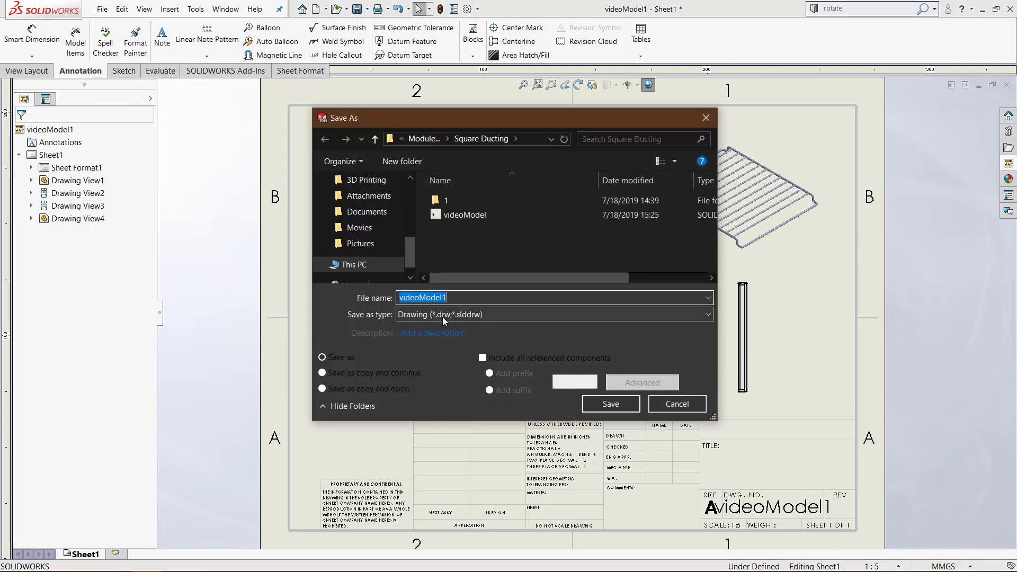
left_click(447, 316)
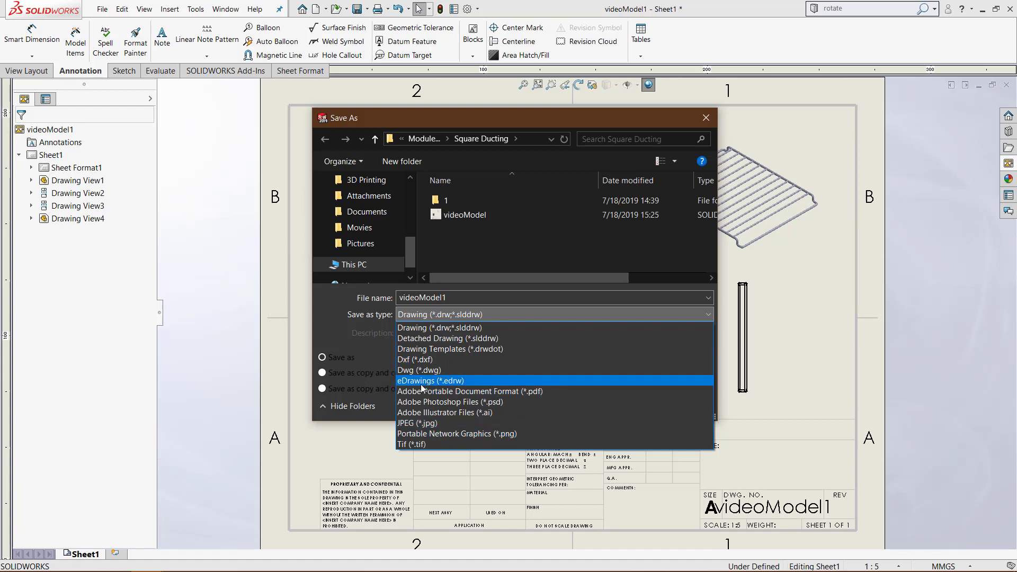
left_click(332, 310)
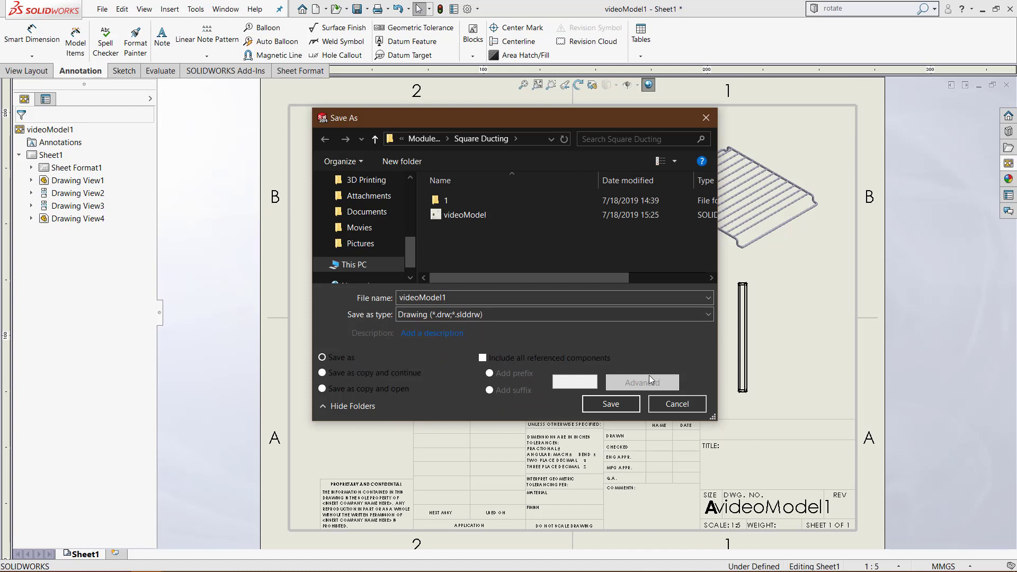